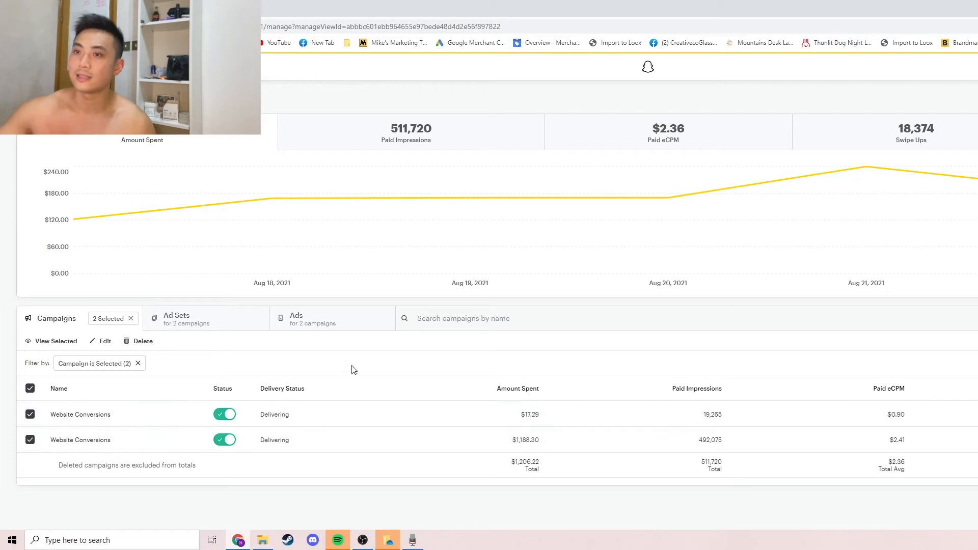
# Review the ad sets belonging to the two selected Website Conversions campaigns.
pyautogui.click(219, 326)
pyautogui.scroll(-1, 425, 182)
pyautogui.scroll(-2, 426, 181)
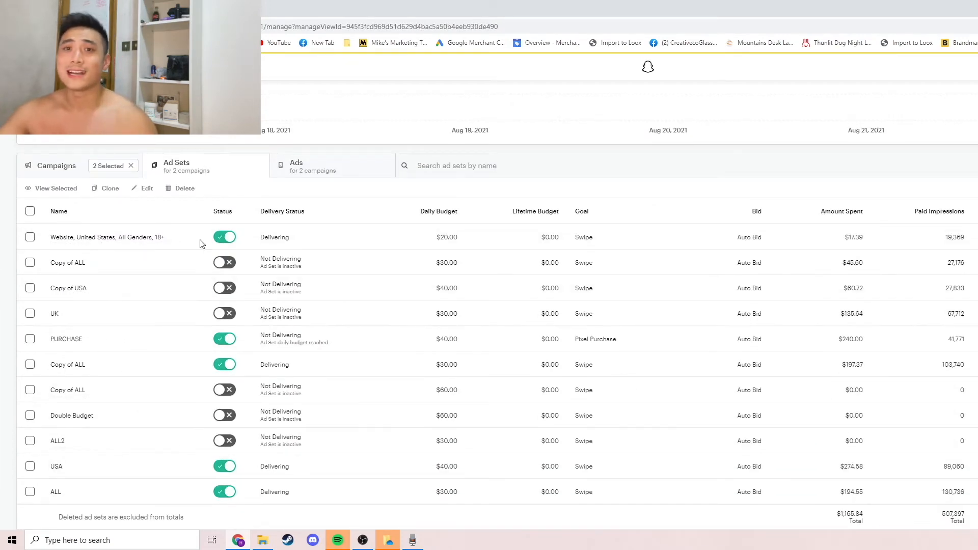
pyautogui.scroll(3, 98, 225)
# Start a new campaign with Advanced Create and choose Website Conversions as its objective.
pyautogui.click(62, 316)
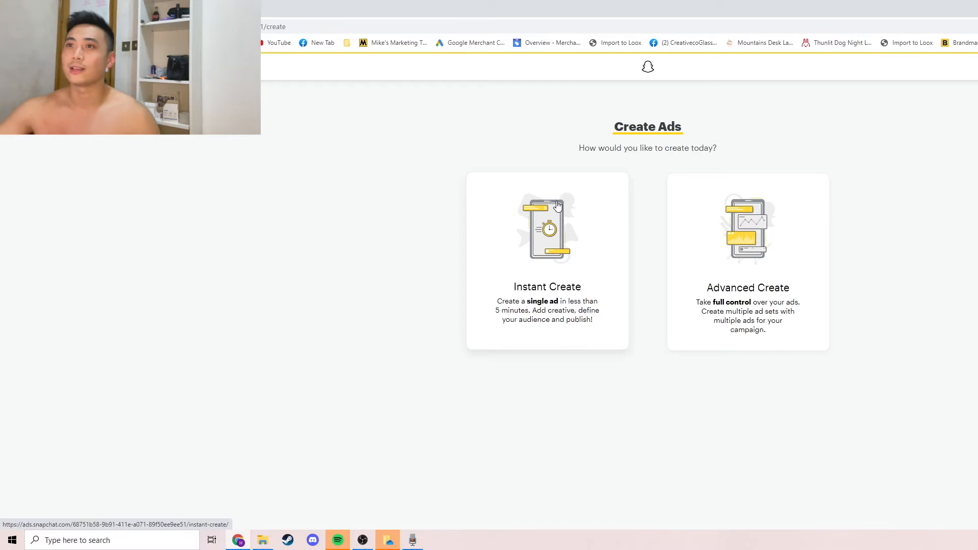
pyautogui.click(733, 258)
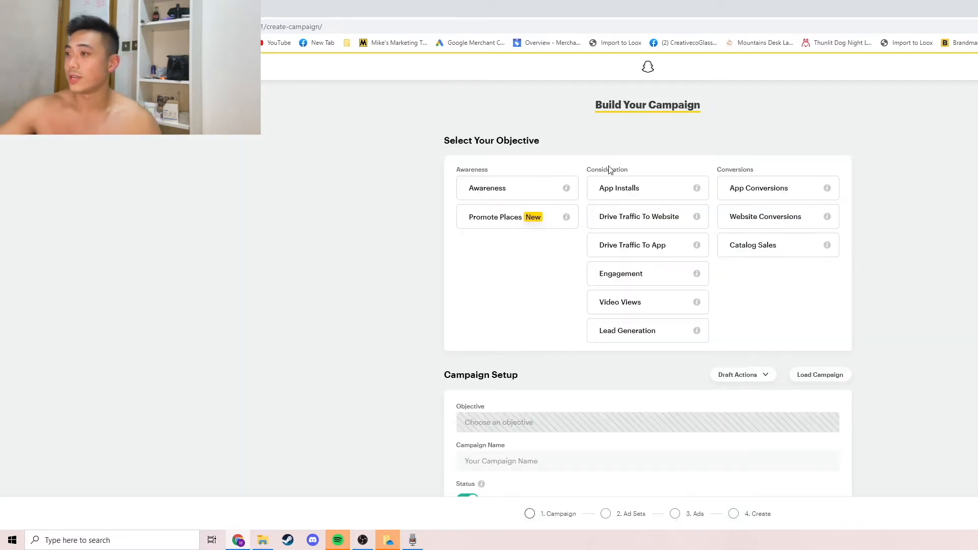
pyautogui.click(762, 220)
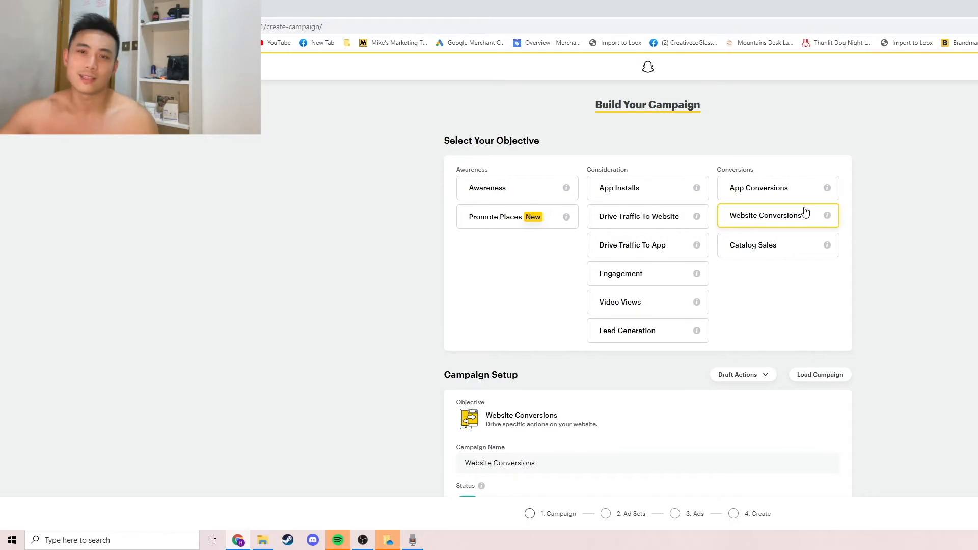
# Name the campaign "Test" in the campaign setup.
pyautogui.scroll(-3, 805, 211)
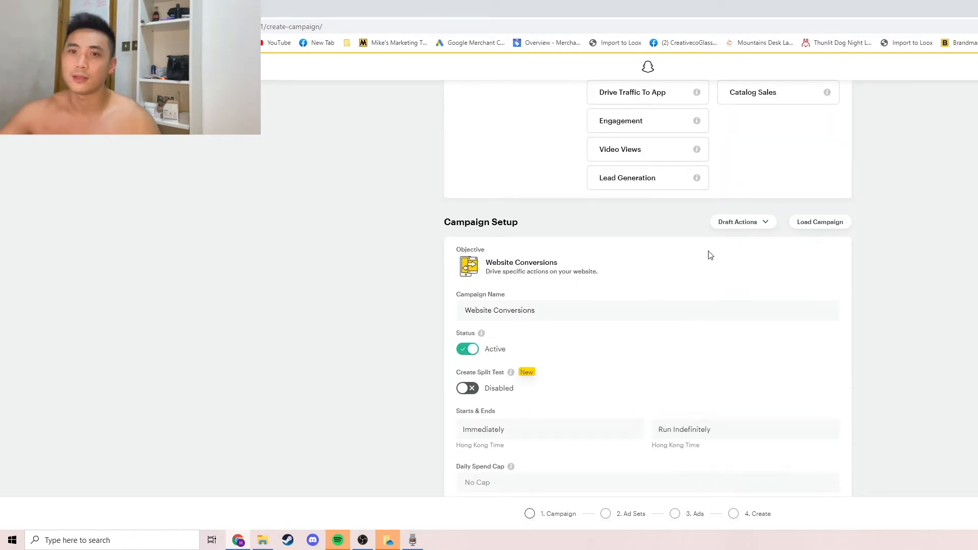
pyautogui.scroll(-2, 400, 244)
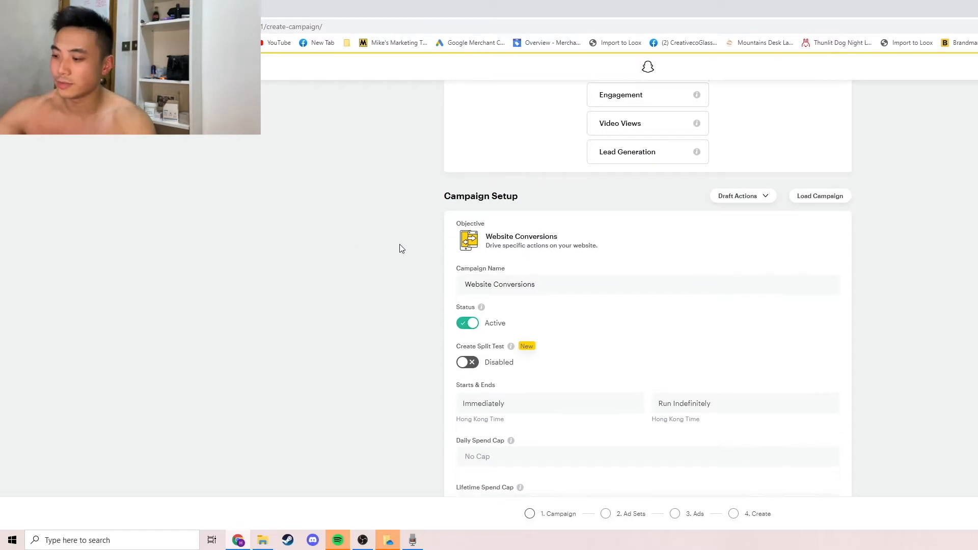
pyautogui.tripleClick(525, 235)
pyautogui.write('Test')
pyautogui.click(509, 358)
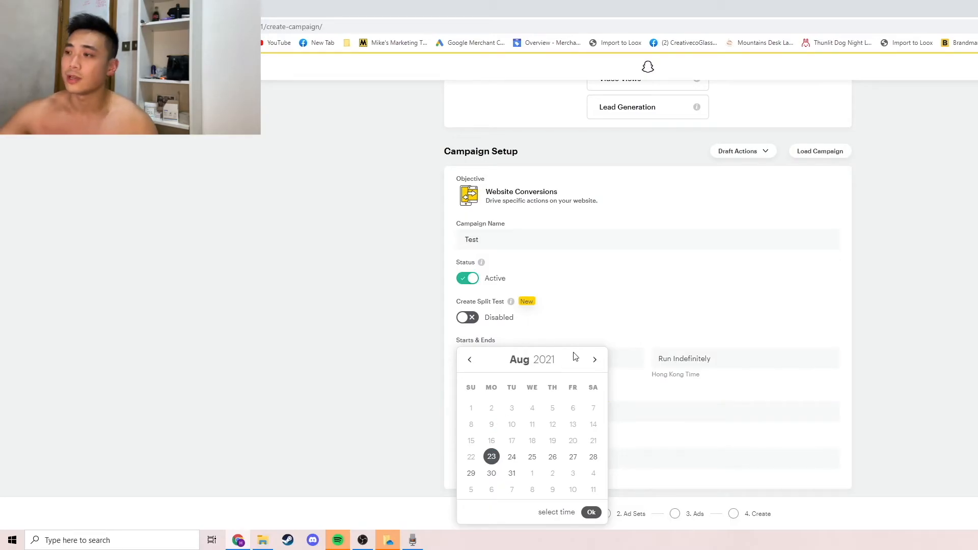
pyautogui.click(373, 363)
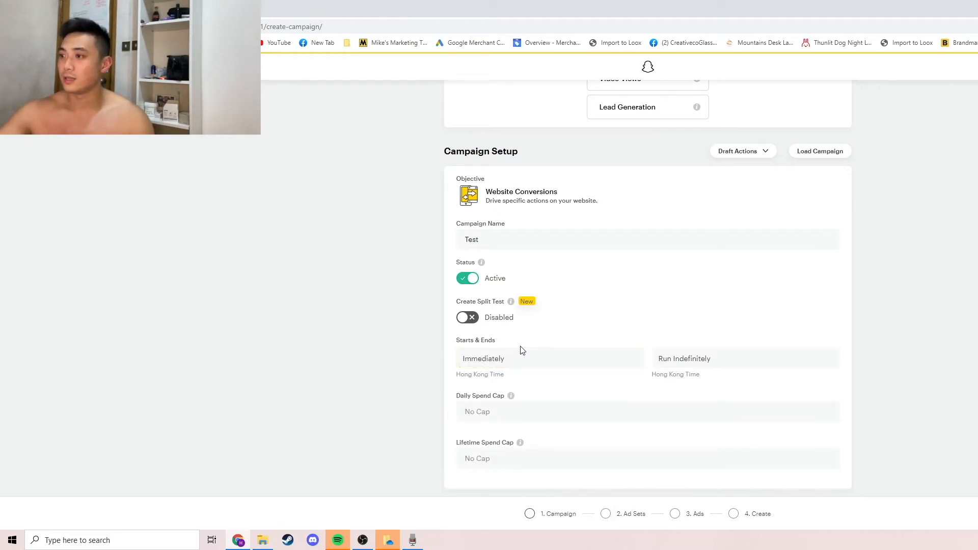
pyautogui.click(518, 364)
pyautogui.click(396, 350)
# Set the campaign start to Aug 24, 2021 at 12:00:00 AM.
pyautogui.click(536, 360)
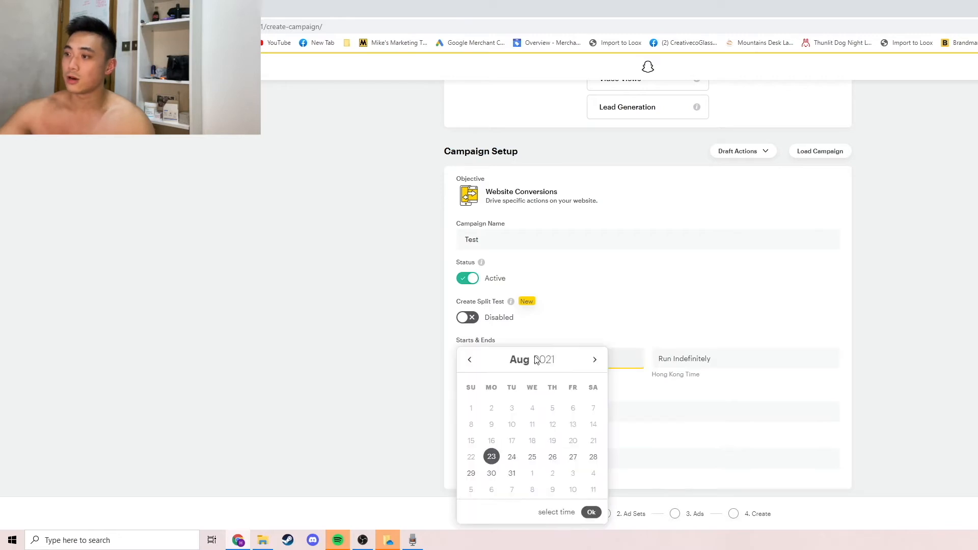
pyautogui.click(513, 458)
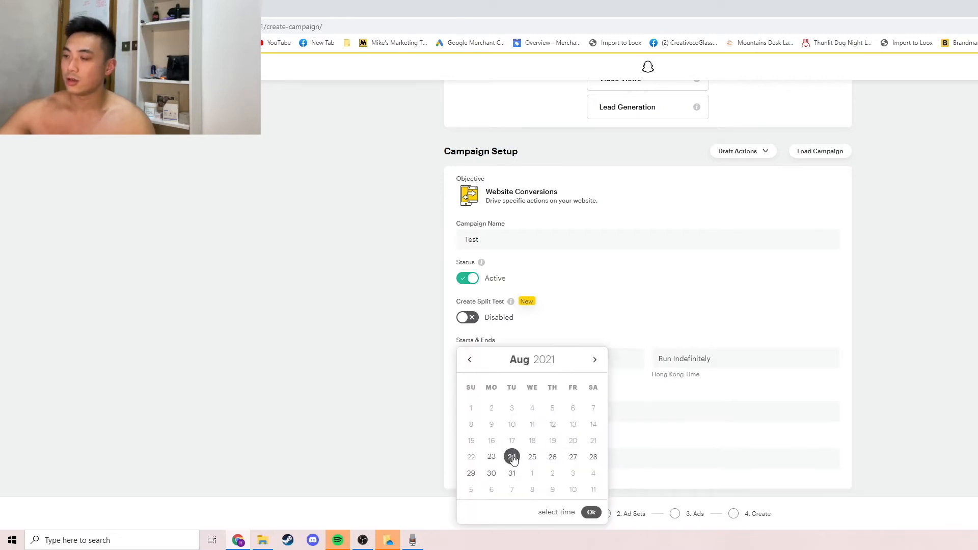
pyautogui.click(556, 512)
pyautogui.scroll(2, 474, 408)
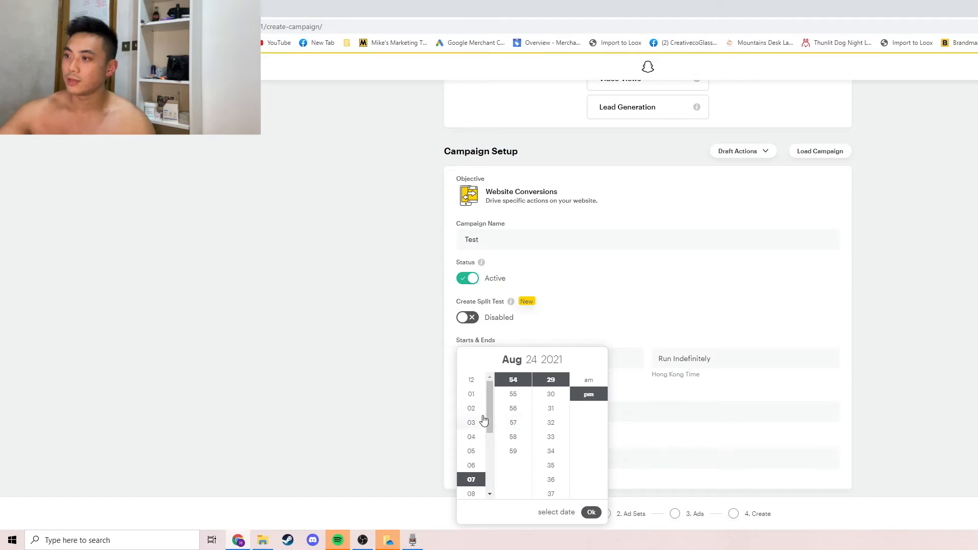
pyautogui.click(474, 382)
pyautogui.scroll(10, 515, 408)
pyautogui.click(509, 381)
pyautogui.scroll(10, 549, 402)
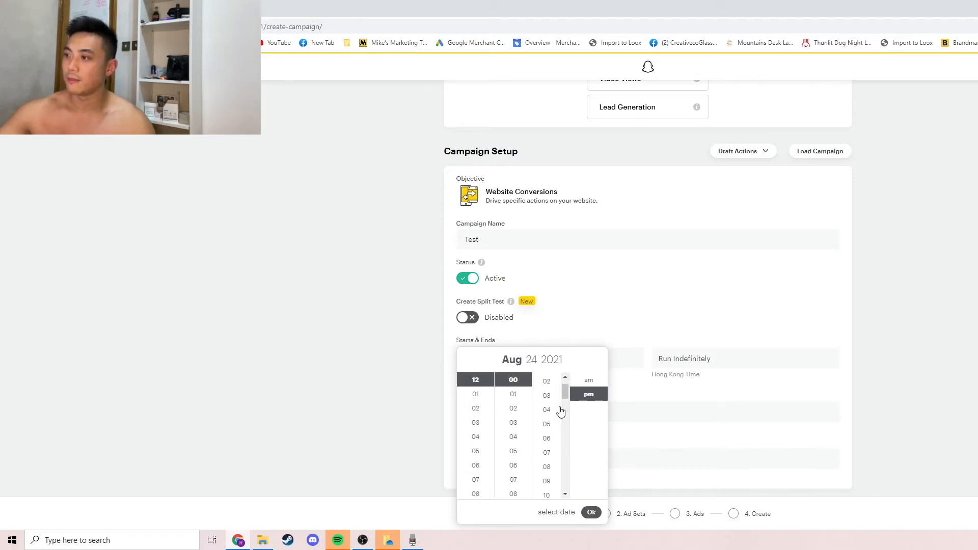
pyautogui.click(546, 381)
pyautogui.click(589, 381)
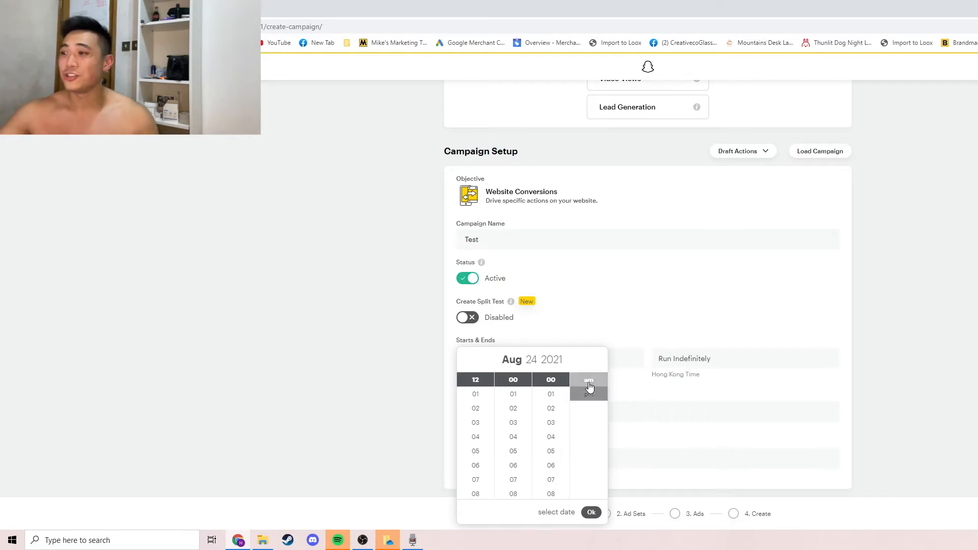
pyautogui.click(591, 513)
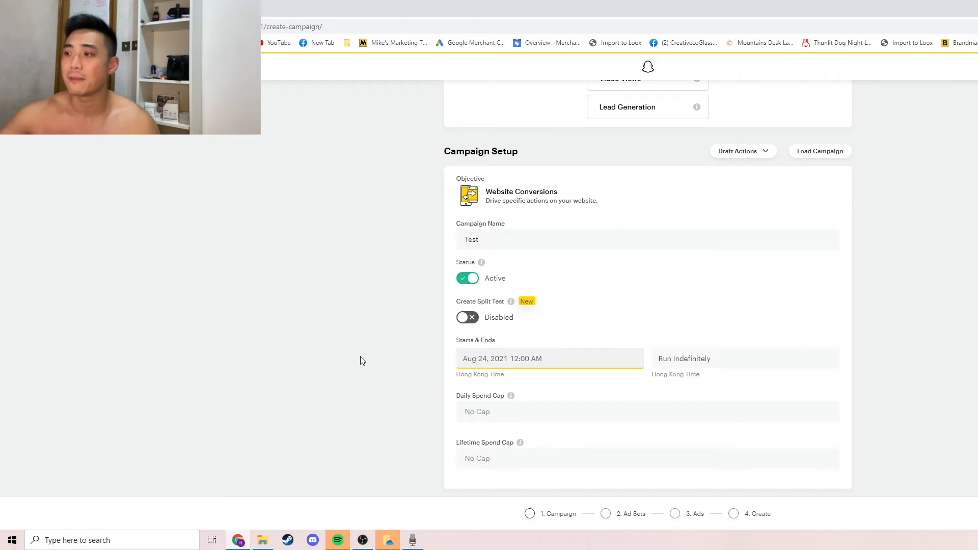
# Check the daily spend cap and the rest of the campaign setup, and continue to the ad set stage.
pyautogui.click(488, 410)
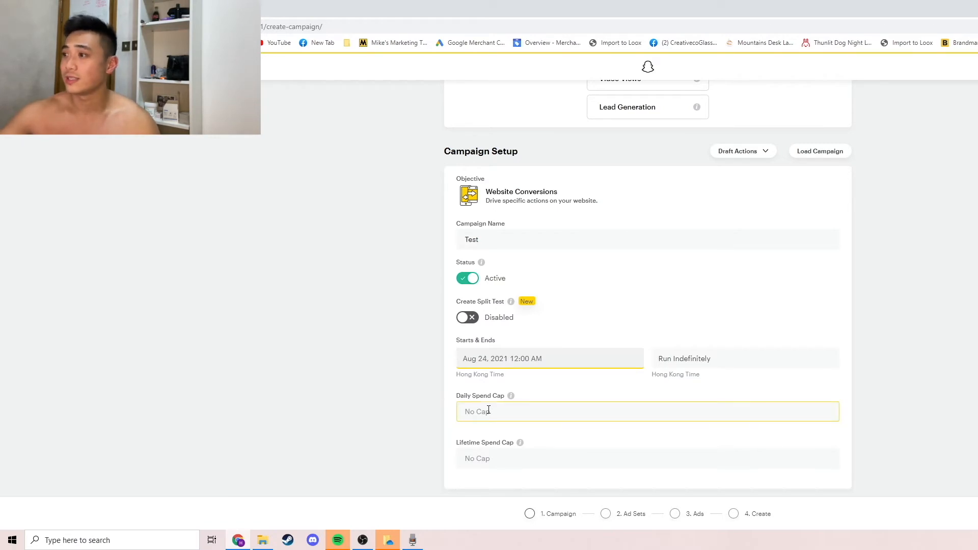
pyautogui.scroll(5, 797, 353)
pyautogui.scroll(-5, 814, 376)
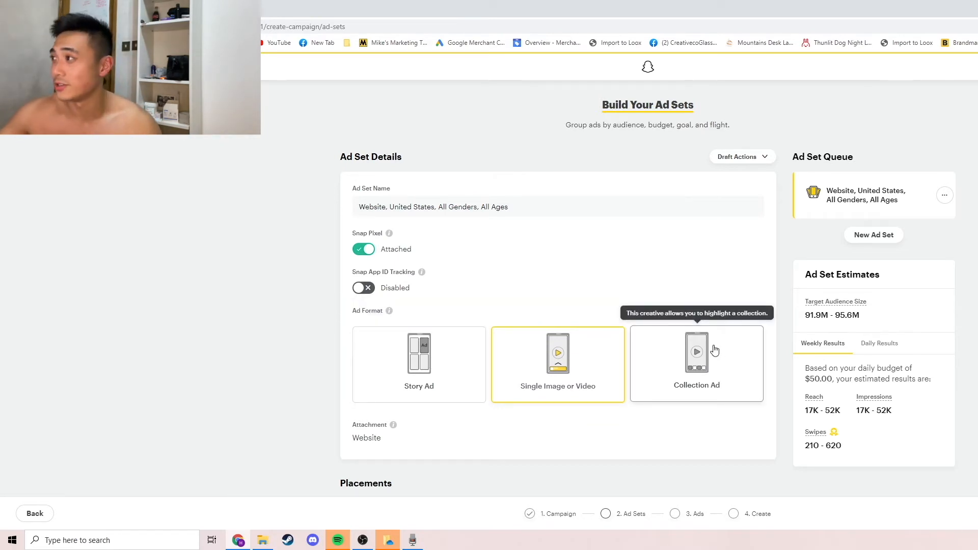
# Choose Automatic Placement for the ad set.
pyautogui.scroll(-1, 651, 298)
pyautogui.scroll(-5, 651, 297)
pyautogui.click(356, 204)
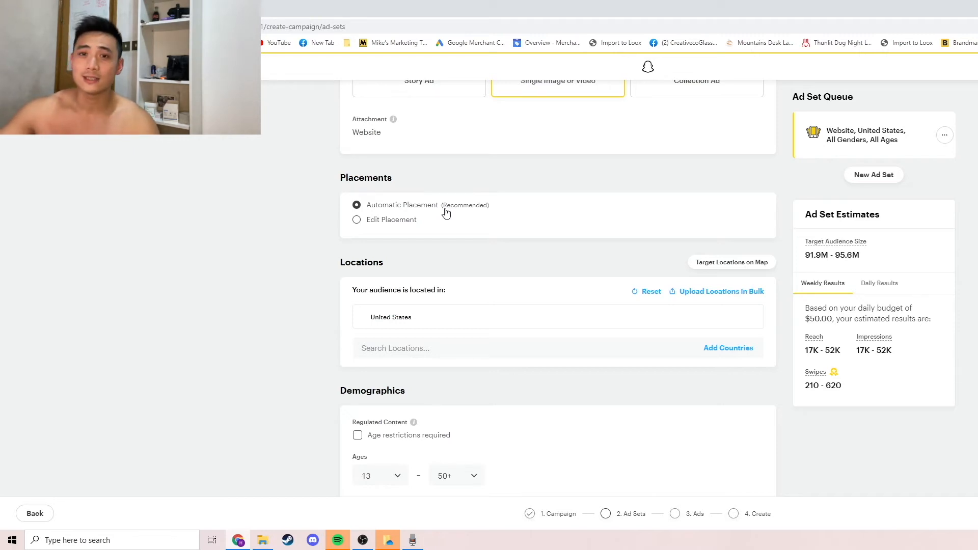
pyautogui.click(409, 349)
pyautogui.click(244, 326)
pyautogui.click(402, 348)
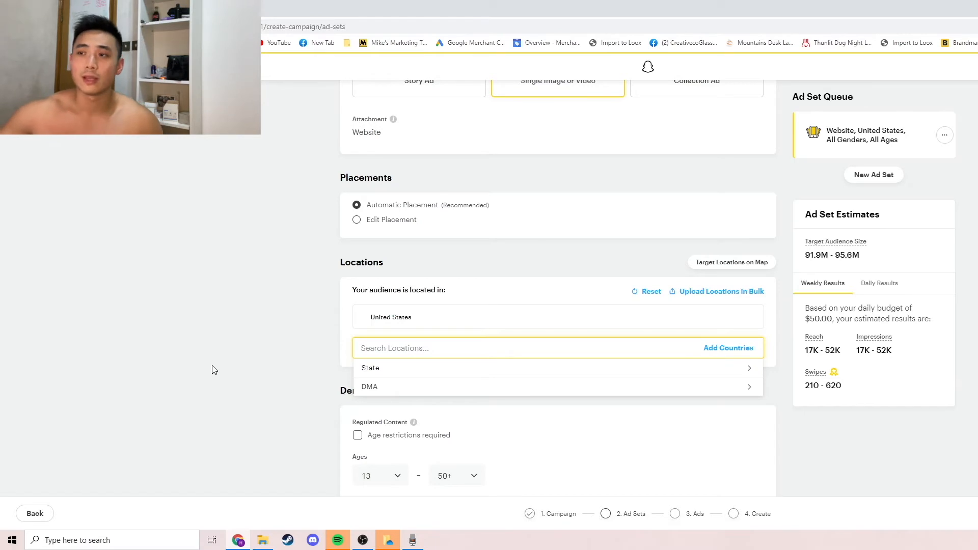
pyautogui.click(214, 370)
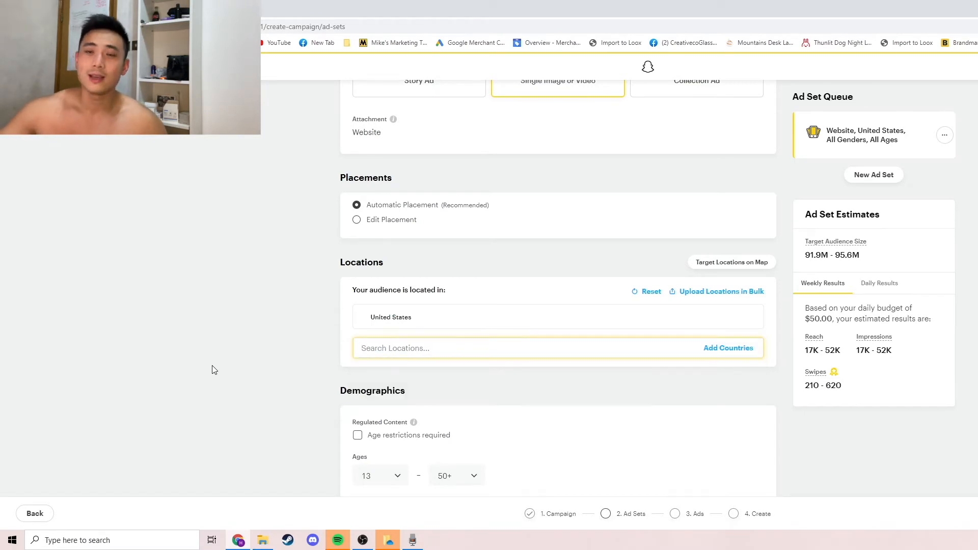
pyautogui.click(380, 359)
pyautogui.click(302, 350)
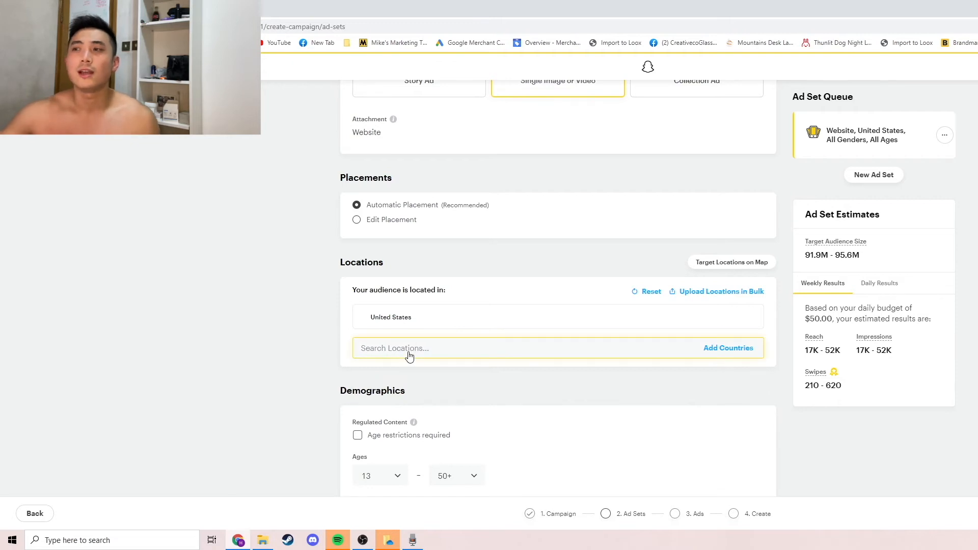
pyautogui.click(291, 350)
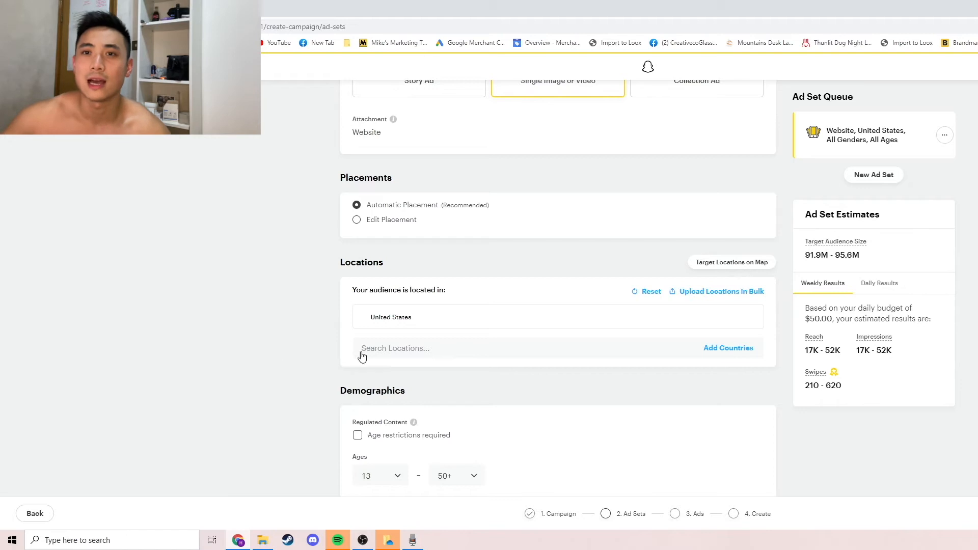
pyautogui.click(418, 355)
pyautogui.click(303, 351)
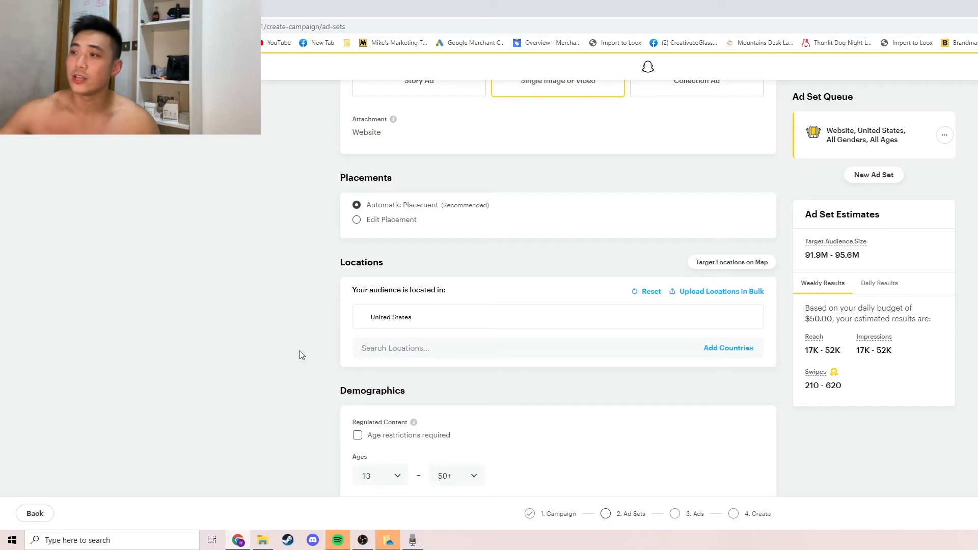
# Set the minimum age of the ad set's audience to 18.
pyautogui.scroll(-5, 300, 355)
pyautogui.click(374, 226)
pyautogui.scroll(-3, 377, 334)
pyautogui.scroll(2, 384, 312)
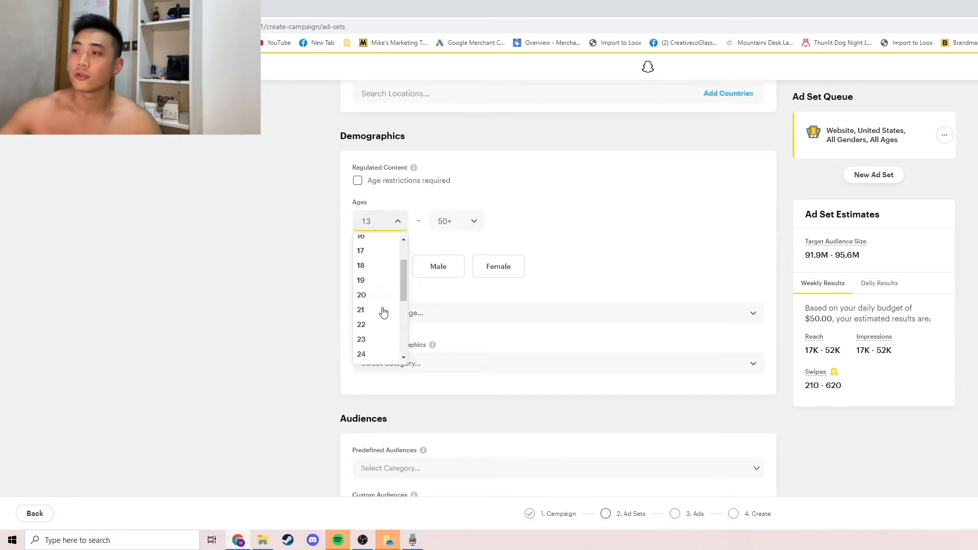
pyautogui.click(369, 271)
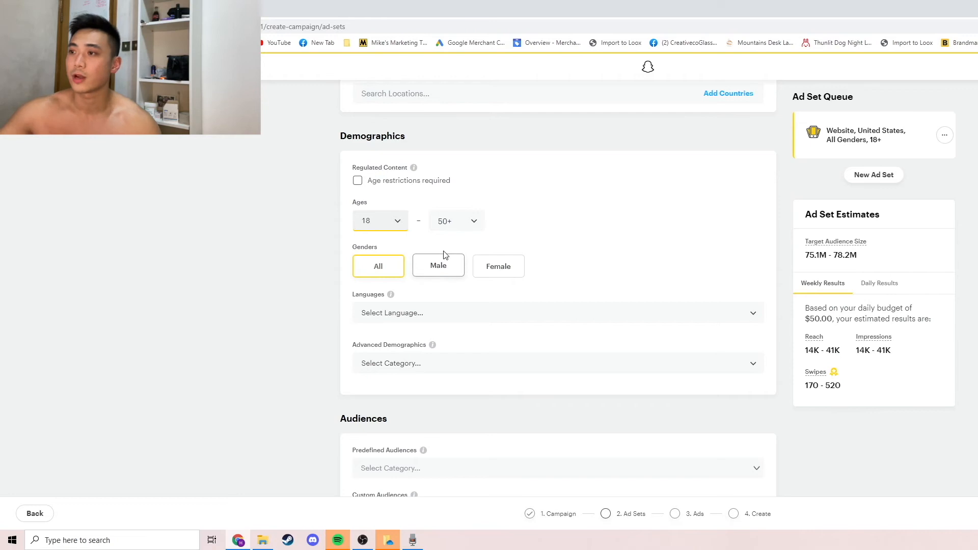
# Try the Male and Female gender options and return the gender targeting to All.
pyautogui.click(452, 266)
pyautogui.click(496, 273)
pyautogui.click(382, 272)
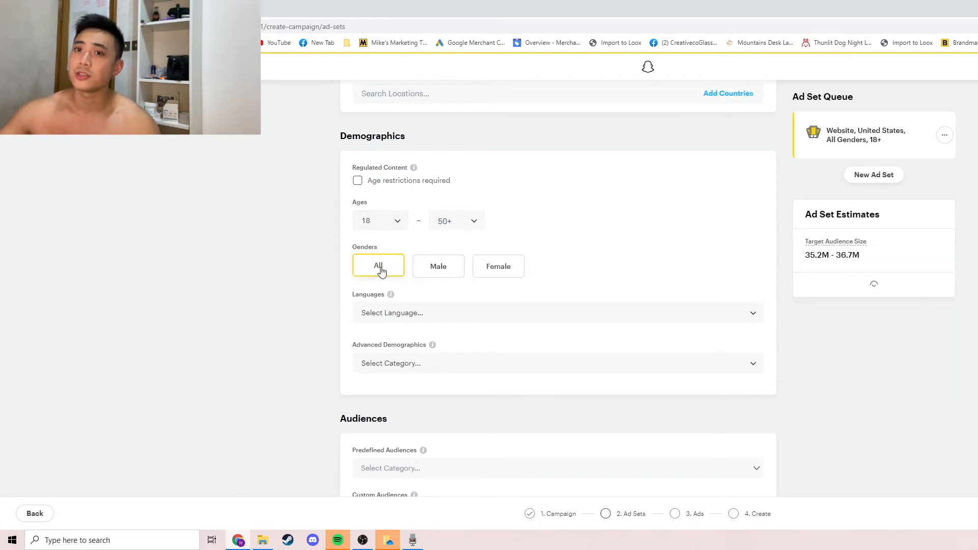
# Look through the advanced demographics categories and the audience settings of the ad set.
pyautogui.scroll(-1, 230, 259)
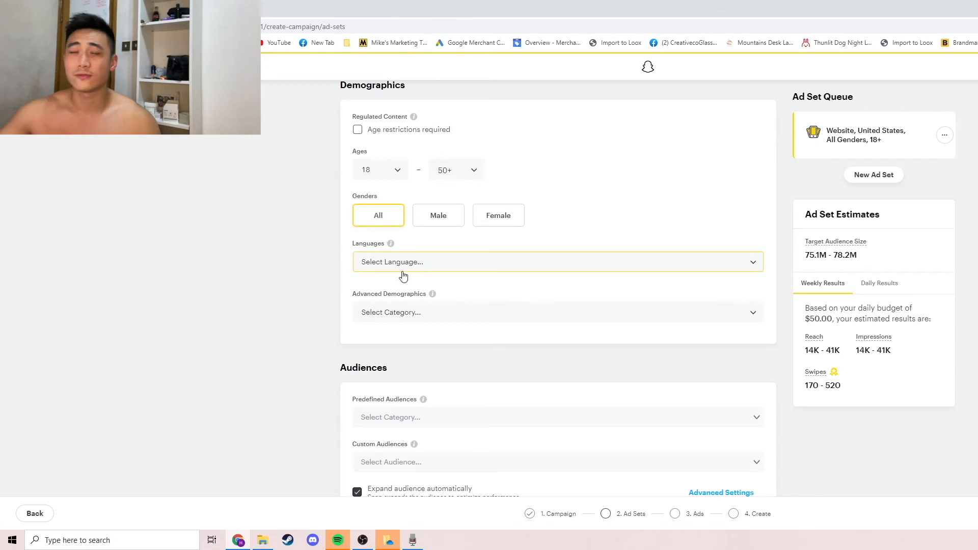
pyautogui.click(423, 311)
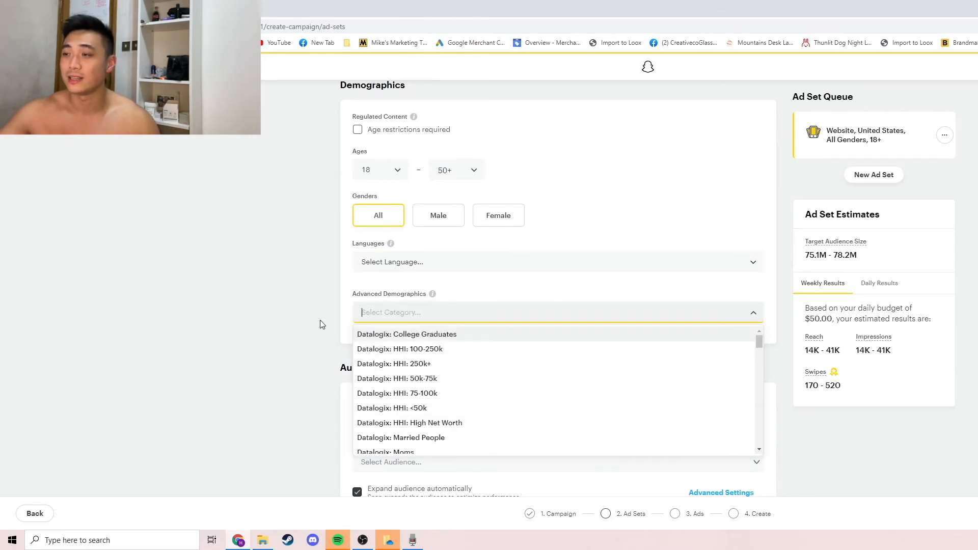
pyautogui.click(255, 324)
pyautogui.scroll(-1, 257, 326)
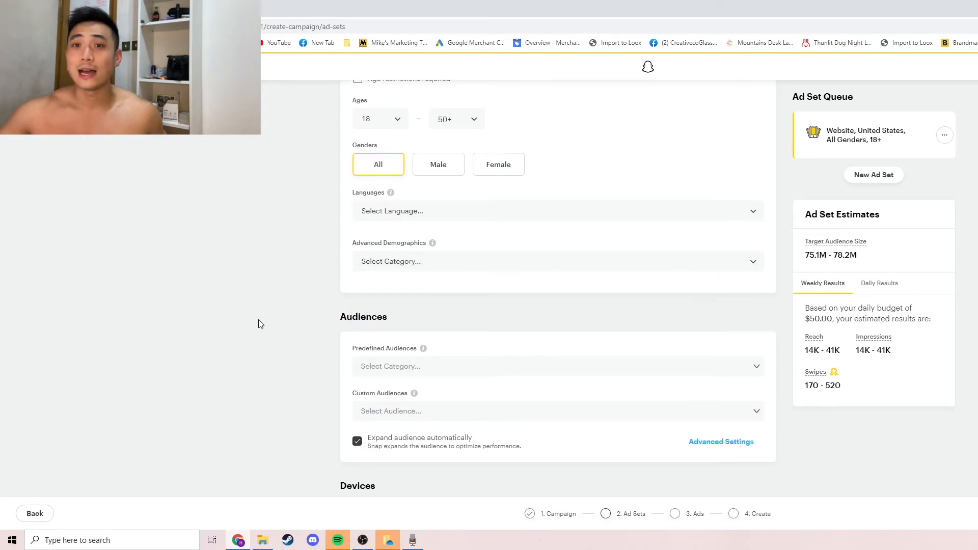
pyautogui.scroll(-2, 259, 321)
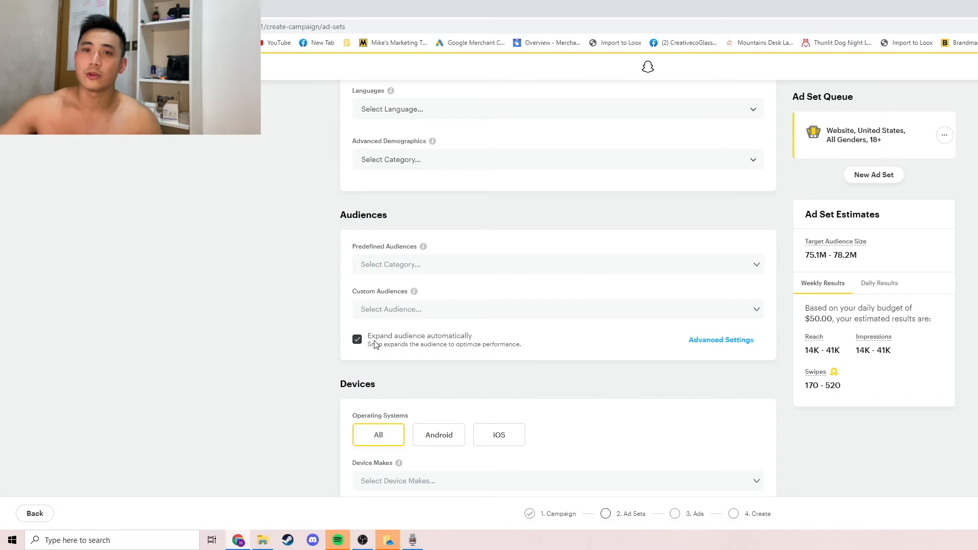
pyautogui.scroll(-3, 375, 345)
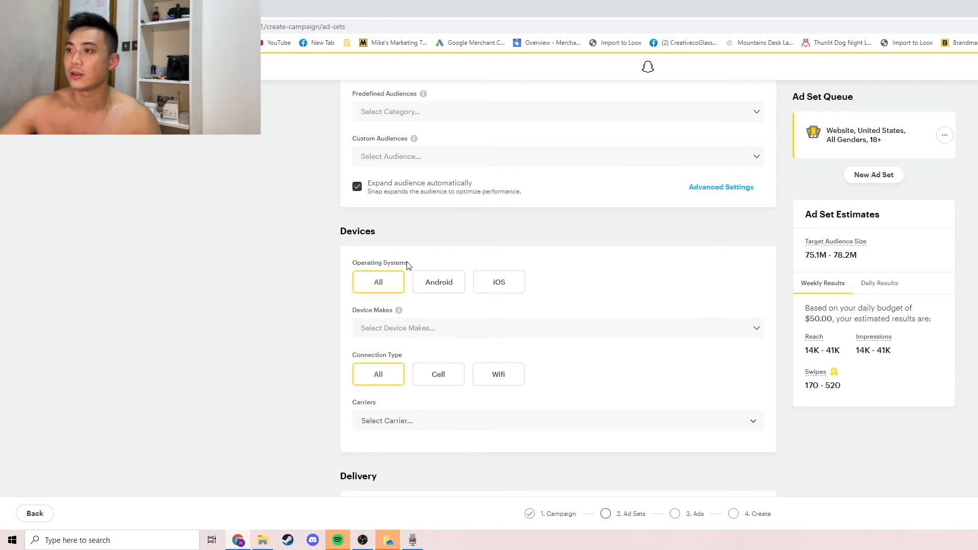
# Try Android as the target operating system, look through its minimum OS versions, and return the targeting to All.
pyautogui.click(430, 291)
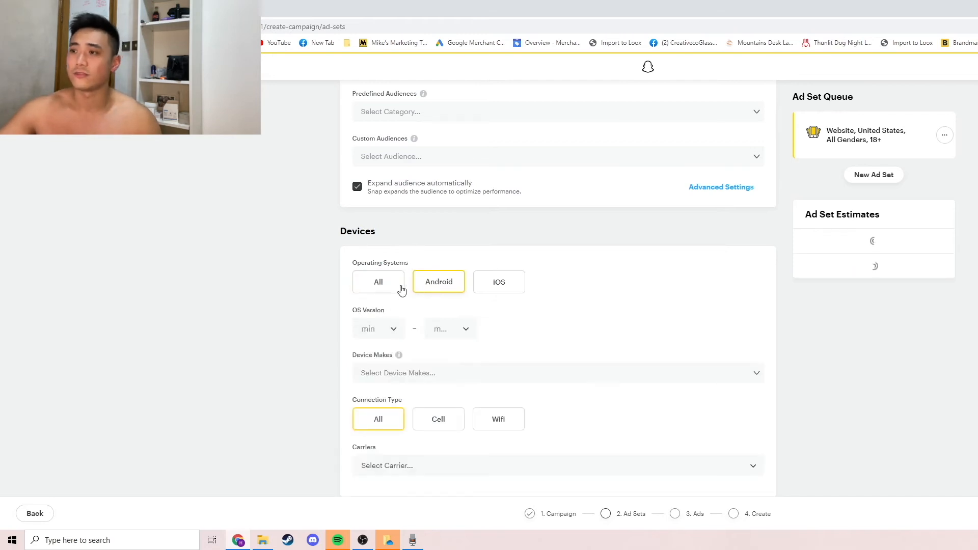
pyautogui.click(391, 330)
pyautogui.scroll(-9, 385, 415)
pyautogui.scroll(9, 386, 414)
pyautogui.click(328, 360)
pyautogui.click(363, 293)
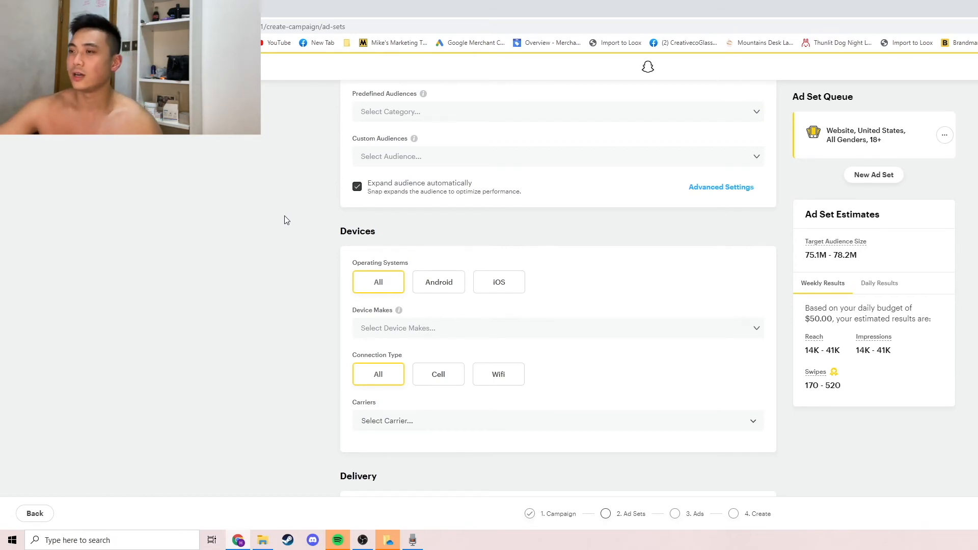
# Set the ad set's daily budget to $15.00 in the delivery settings.
pyautogui.scroll(-6, 286, 245)
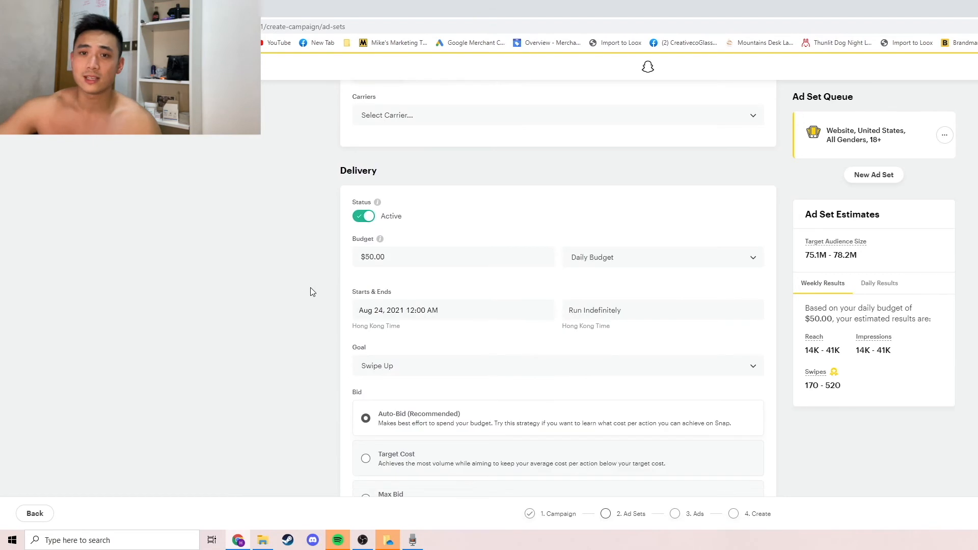
pyautogui.click(372, 257)
pyautogui.tripleClick(373, 256)
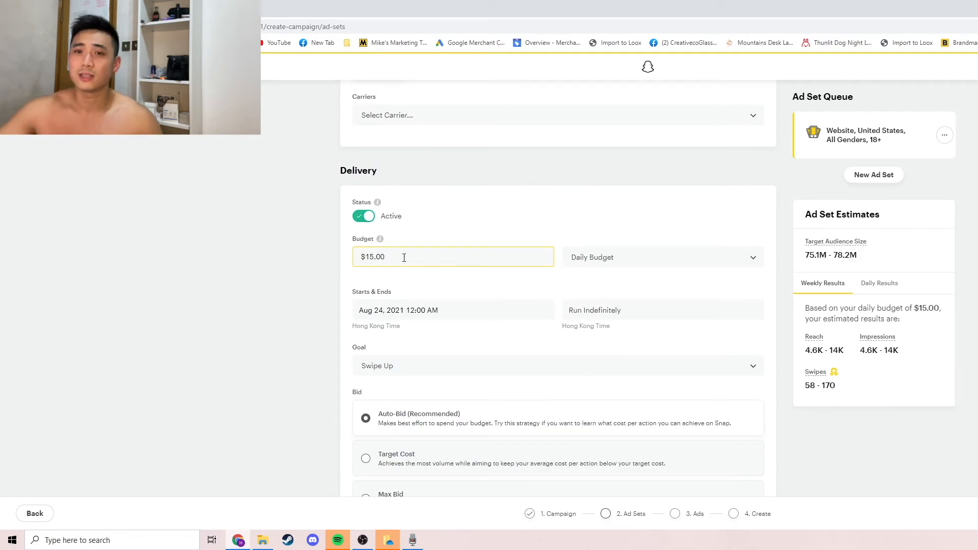
pyautogui.click(377, 257)
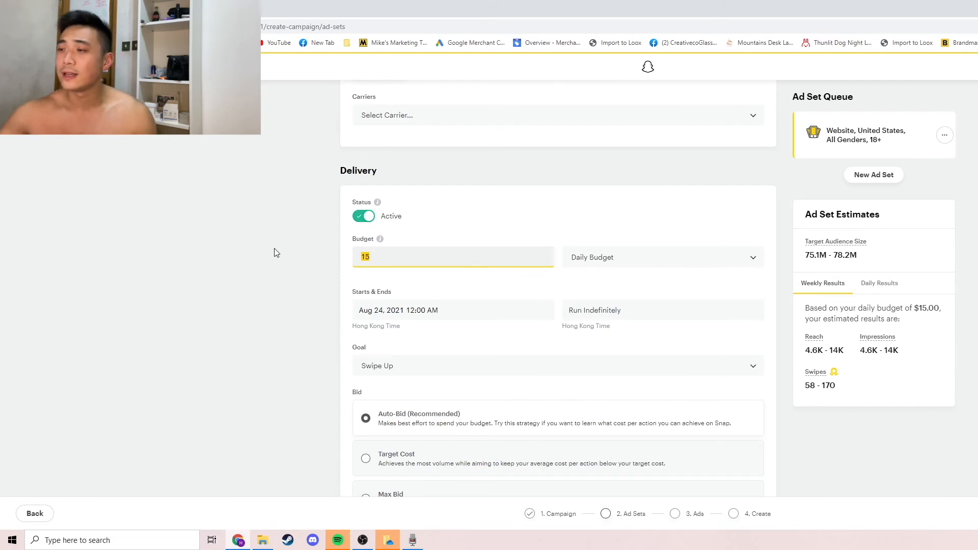
# Set the ad set's daily budget to $25.00 and its delivery goal to Pixel Purchase.
pyautogui.write('25')
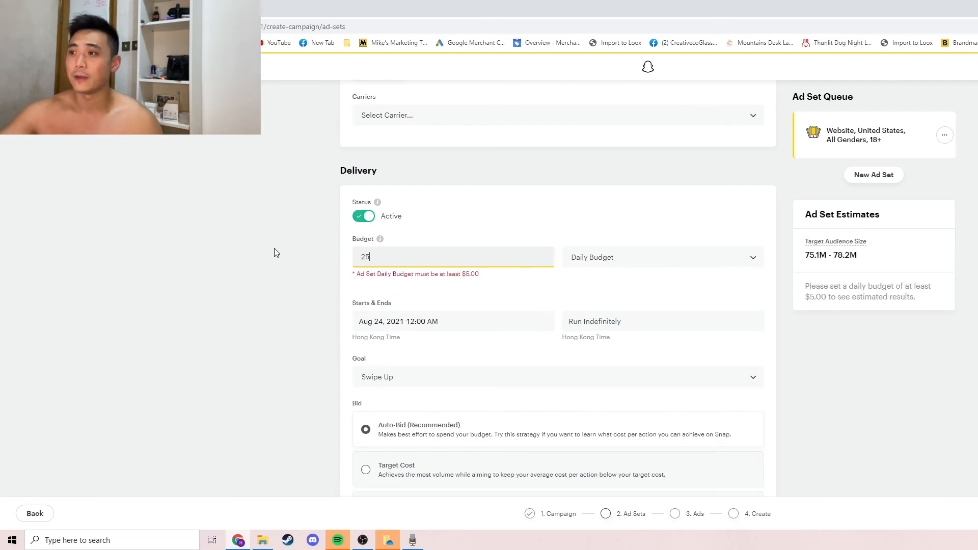
pyautogui.click(273, 249)
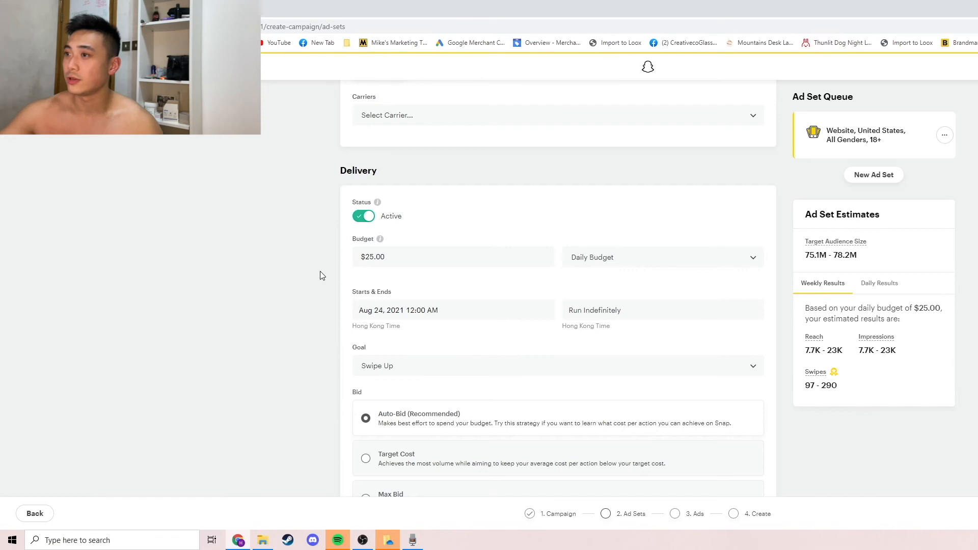
pyautogui.scroll(-2, 316, 265)
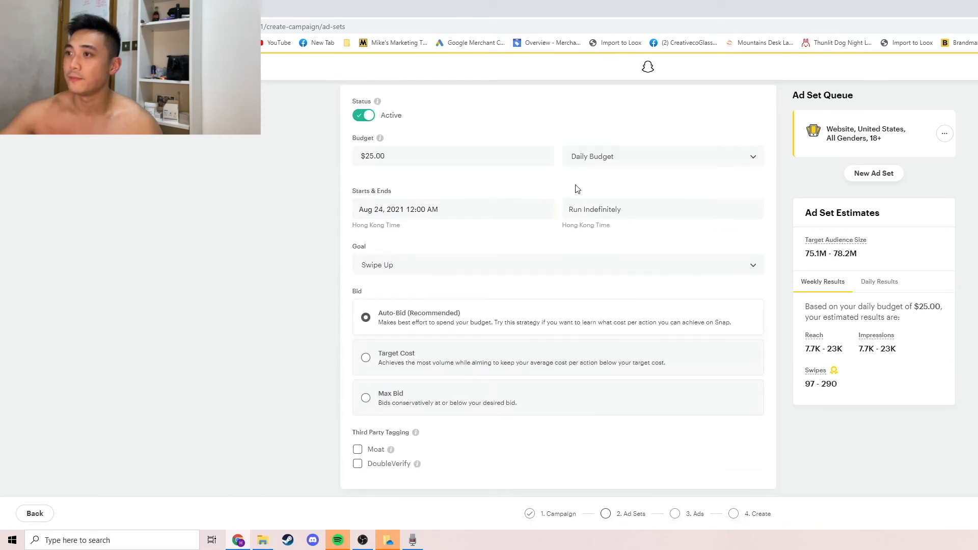
pyautogui.click(369, 270)
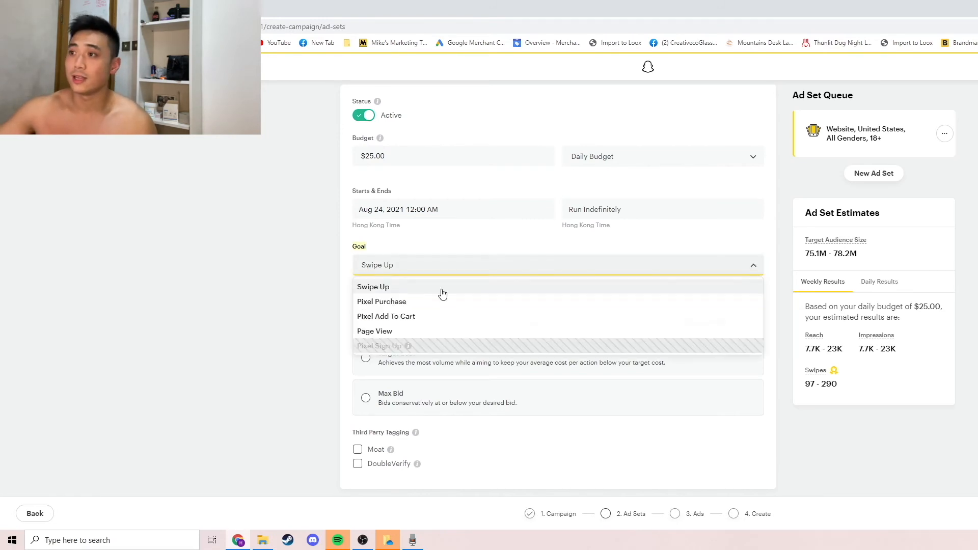
pyautogui.click(406, 303)
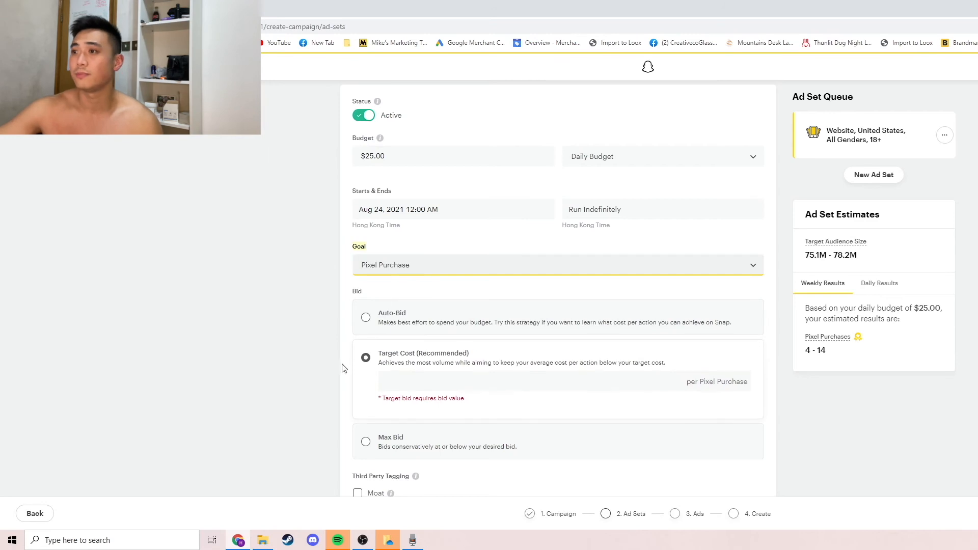
# Set the ad set's bid strategy to Auto-Bid.
pyautogui.doubleClick(355, 290)
pyautogui.click(364, 287)
pyautogui.click(378, 314)
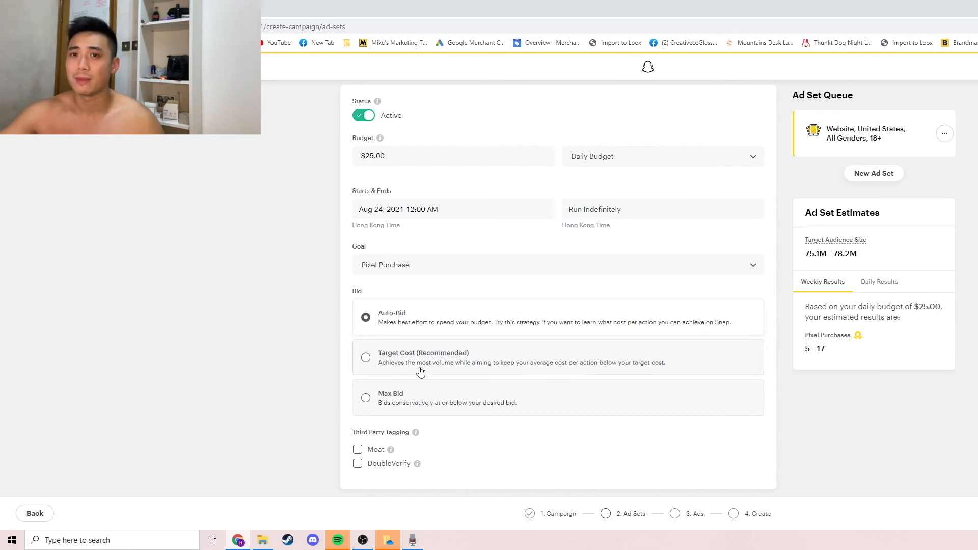
# Try the Target Cost bid strategy and return the bid to Auto-Bid.
pyautogui.click(366, 357)
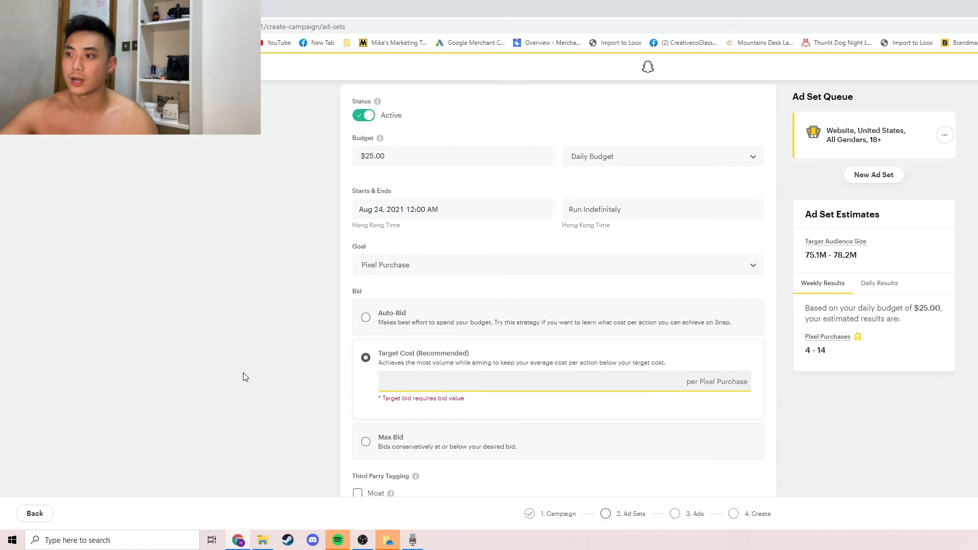
pyautogui.click(229, 366)
pyautogui.scroll(-1, 229, 366)
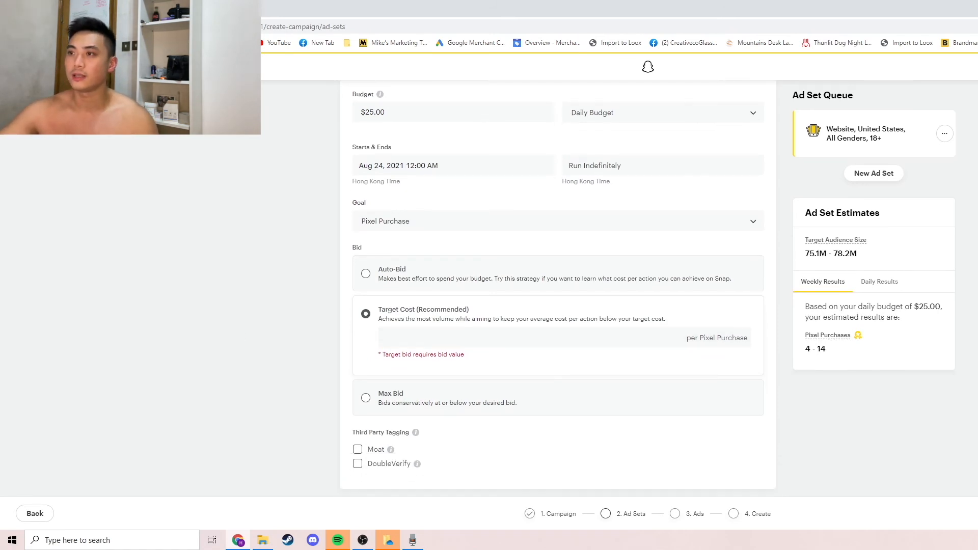
pyautogui.click(365, 273)
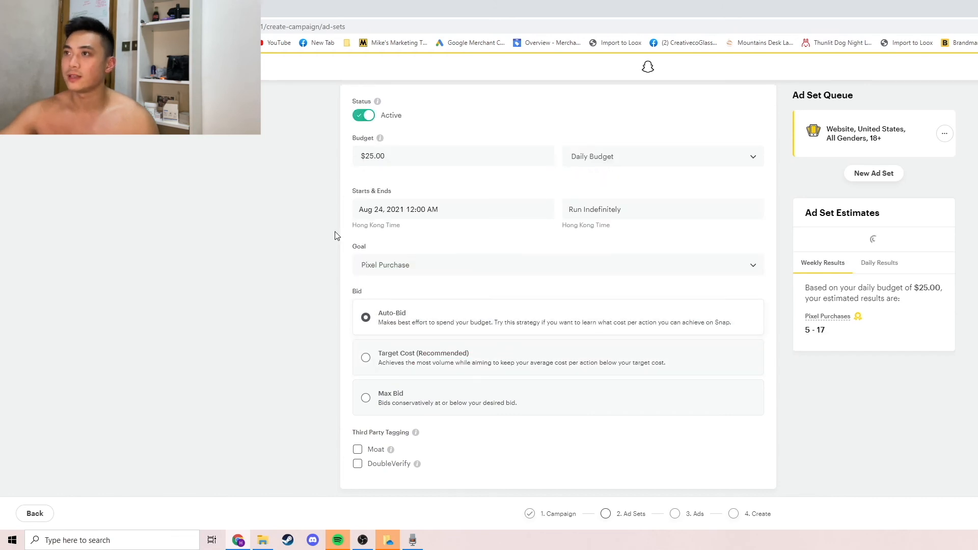
# Look back over the ad set's settings and continue to the ad building stage.
pyautogui.scroll(1, 334, 234)
pyautogui.scroll(10, 755, 275)
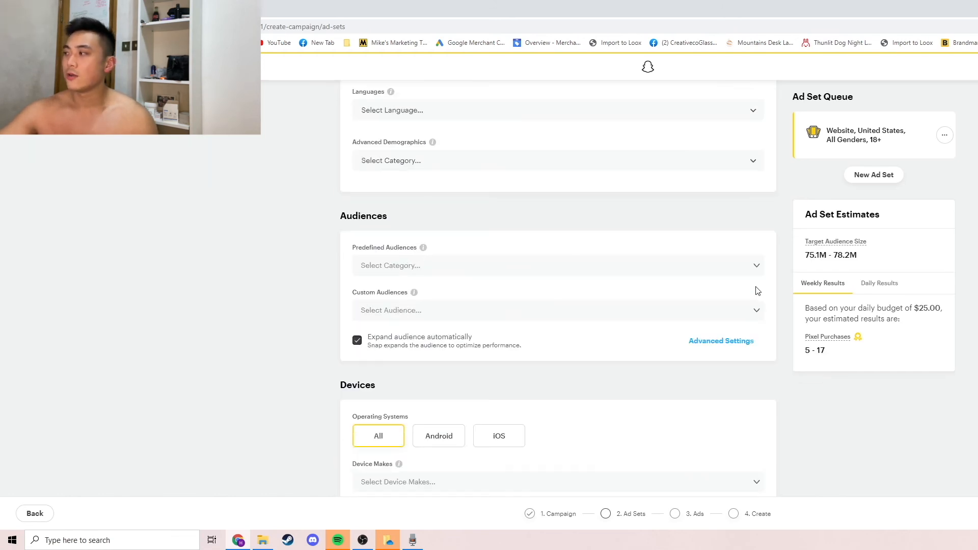
pyautogui.scroll(-10, 759, 289)
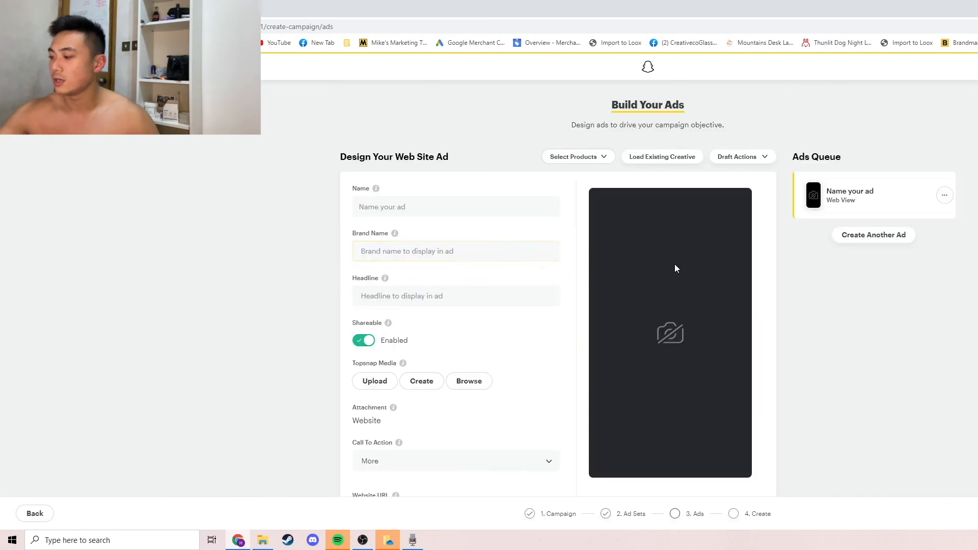
# Name the website ad test and enter Blendjet as its brand name.
pyautogui.click(444, 212)
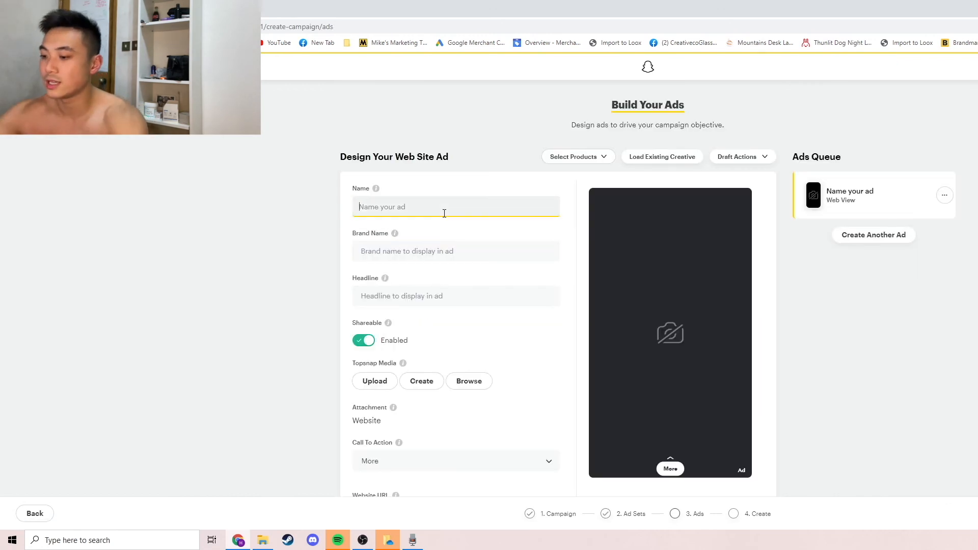
pyautogui.write('2')
pyautogui.press('BackSpace')
pyautogui.write('test')
pyautogui.click(404, 253)
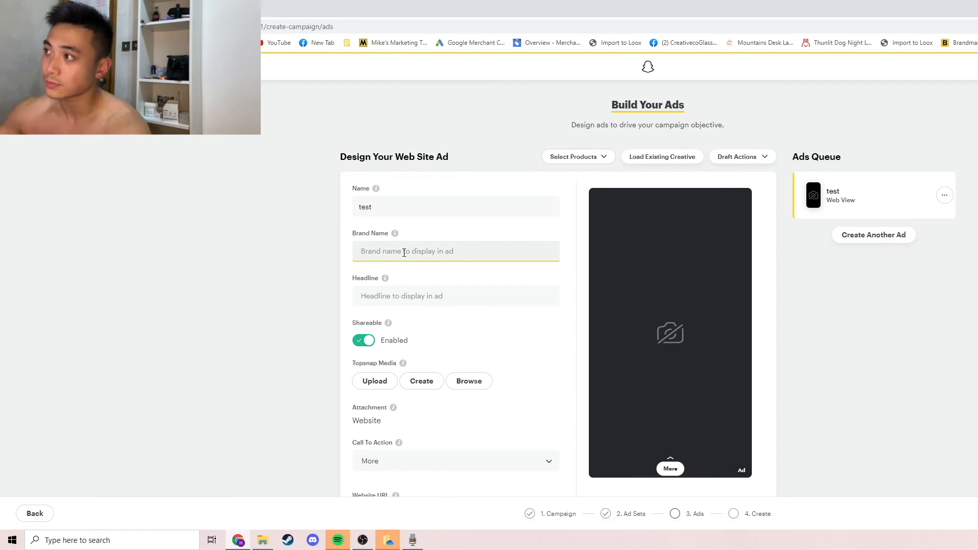
pyautogui.write('Blendjet')
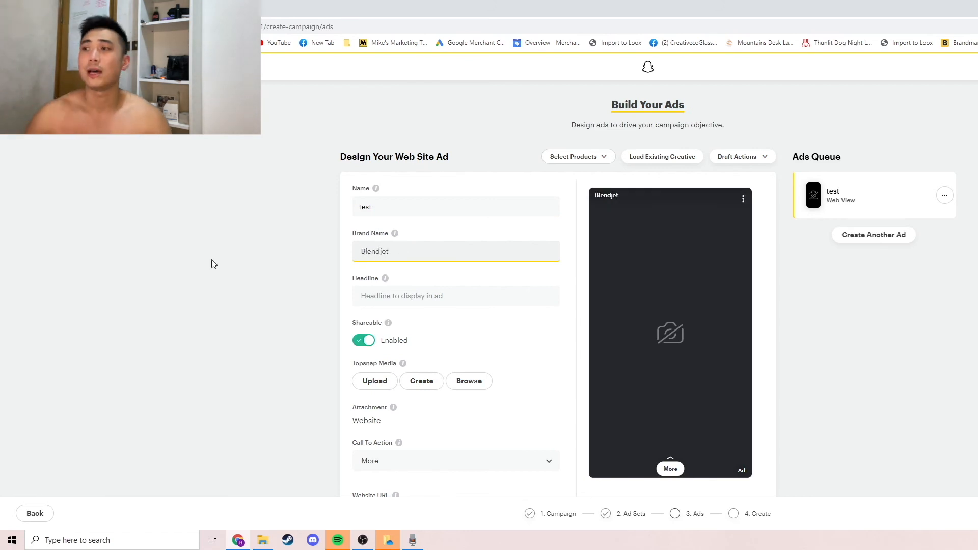
# Set the ad's call to action to Shop Now and look over the ad's delivery settings.
pyautogui.click(487, 300)
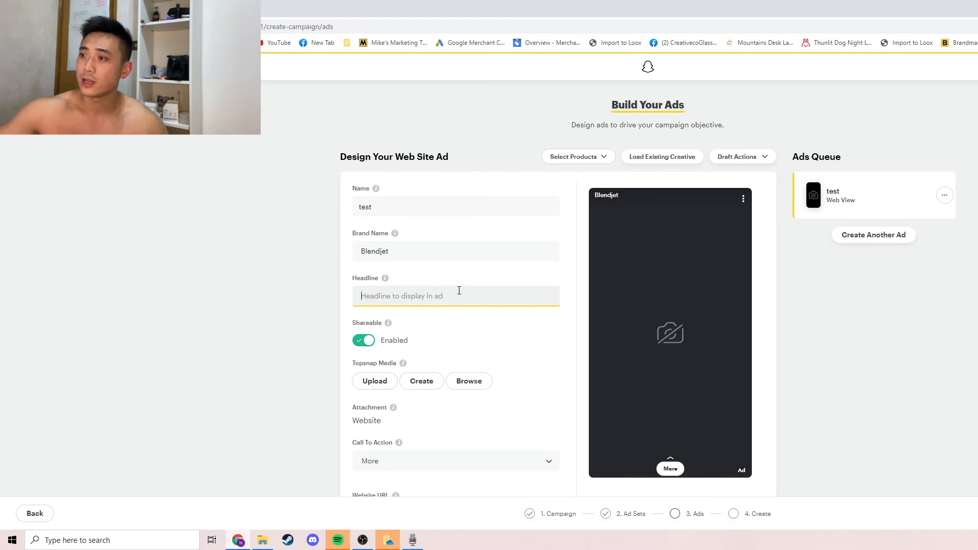
pyautogui.scroll(-2, 459, 290)
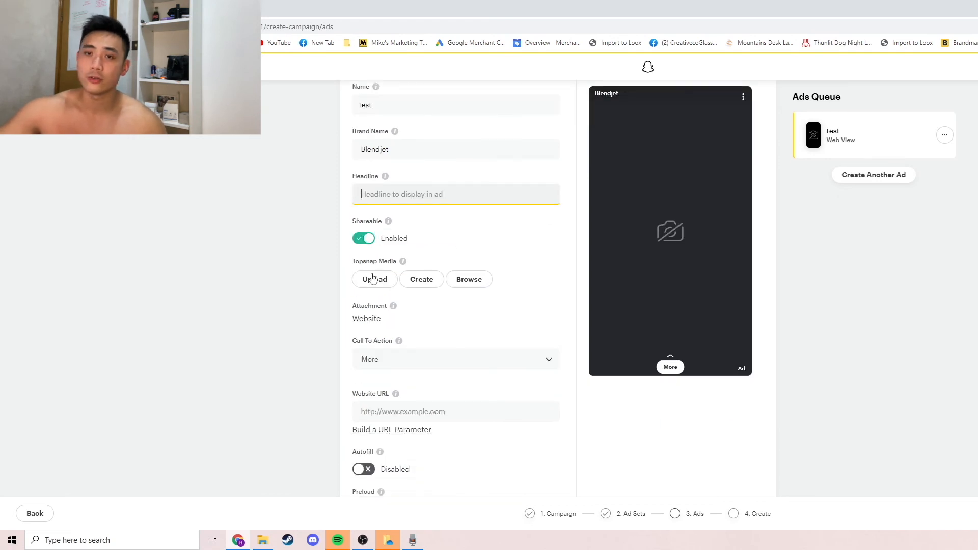
pyautogui.scroll(-2, 312, 278)
pyautogui.click(394, 263)
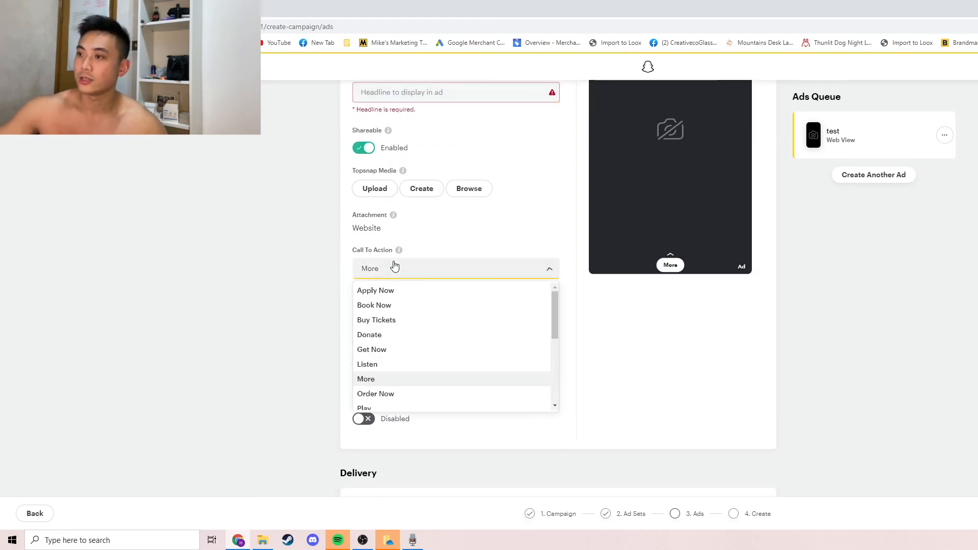
pyautogui.scroll(-2, 420, 352)
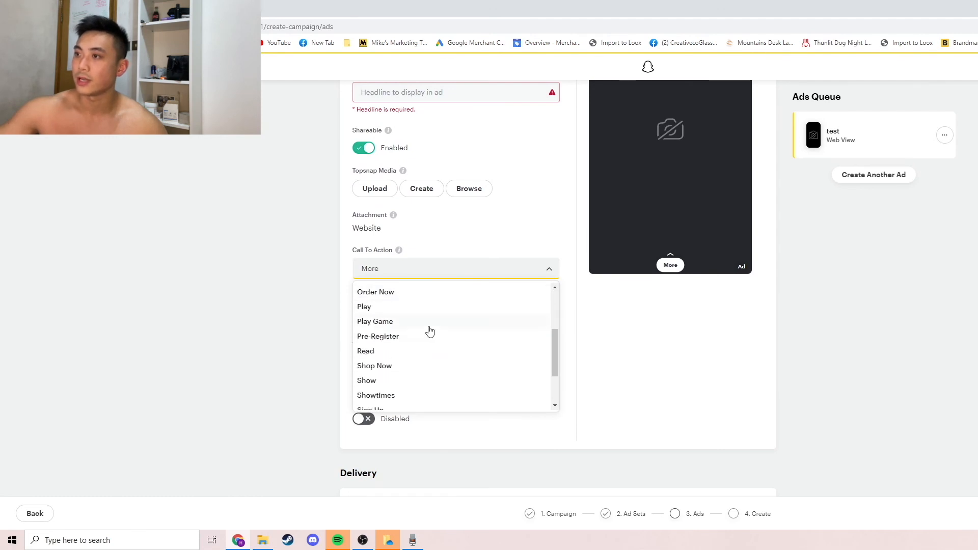
pyautogui.scroll(-2, 418, 341)
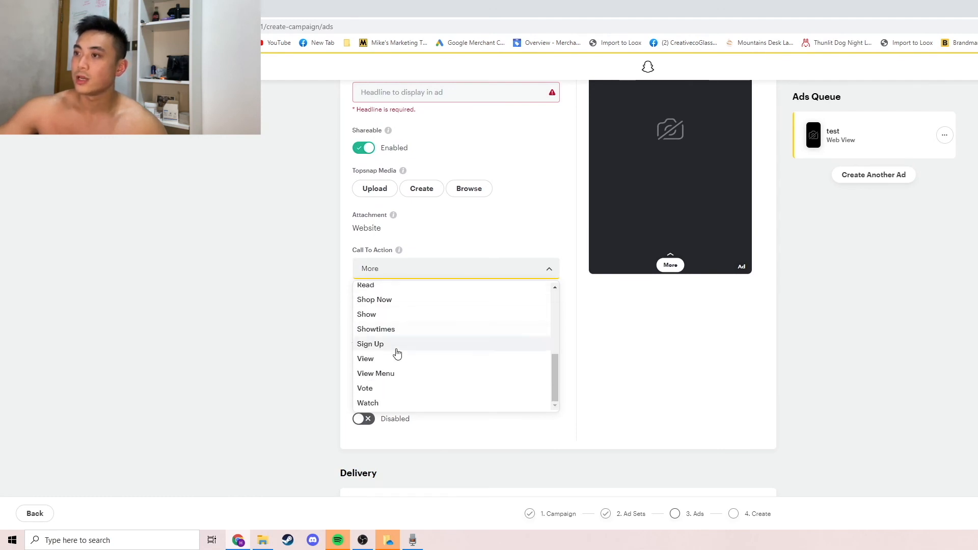
pyautogui.click(393, 301)
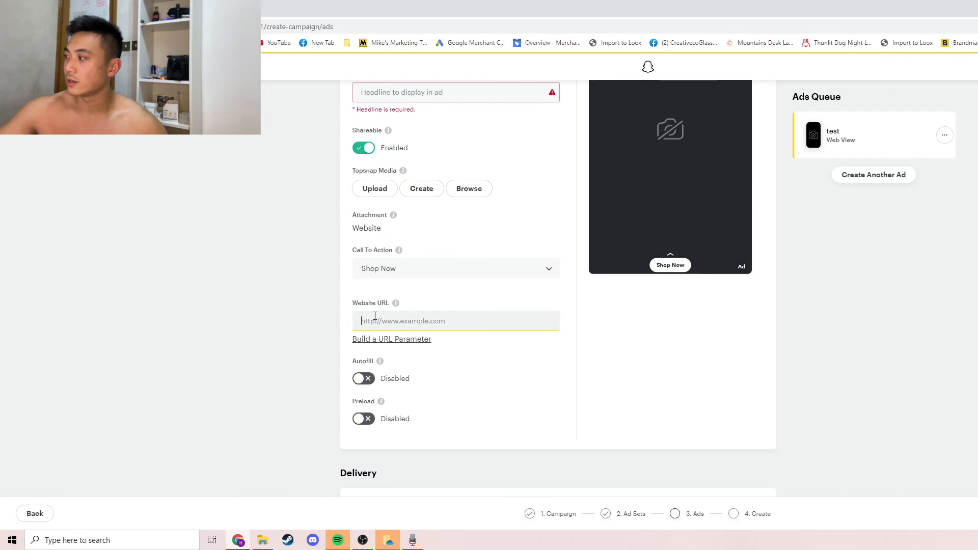
pyautogui.scroll(-5, 336, 309)
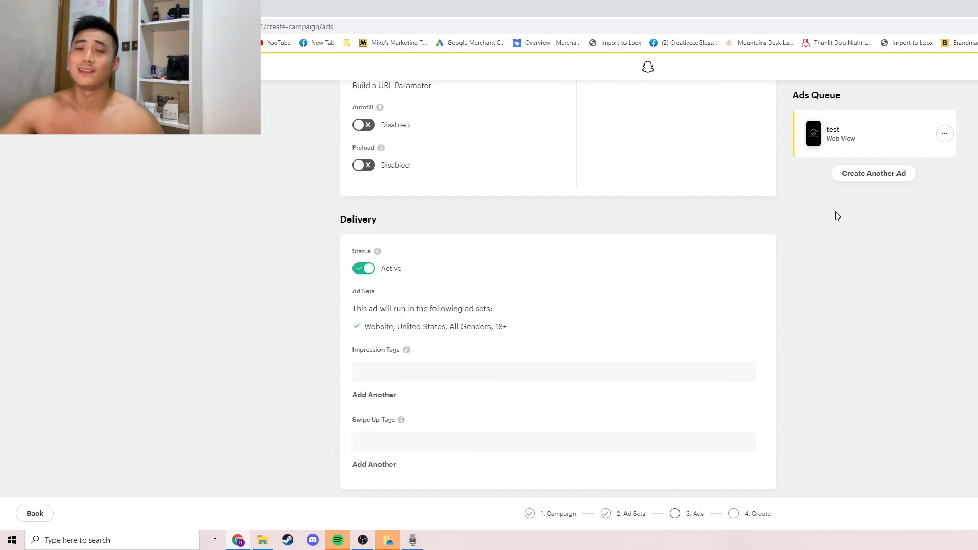